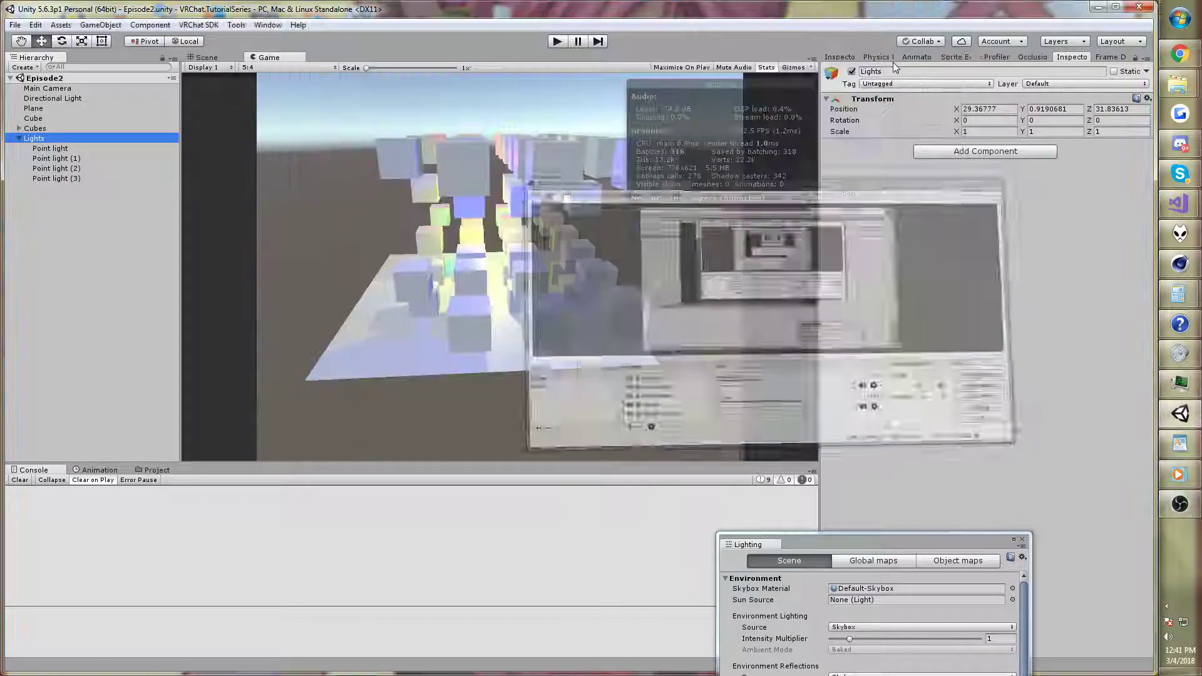
- Close the Lighting window, hide the Stats overlay, and move the Scene camera in among the cubes
{"action": "left_click", "coordinate": [1022, 539]}
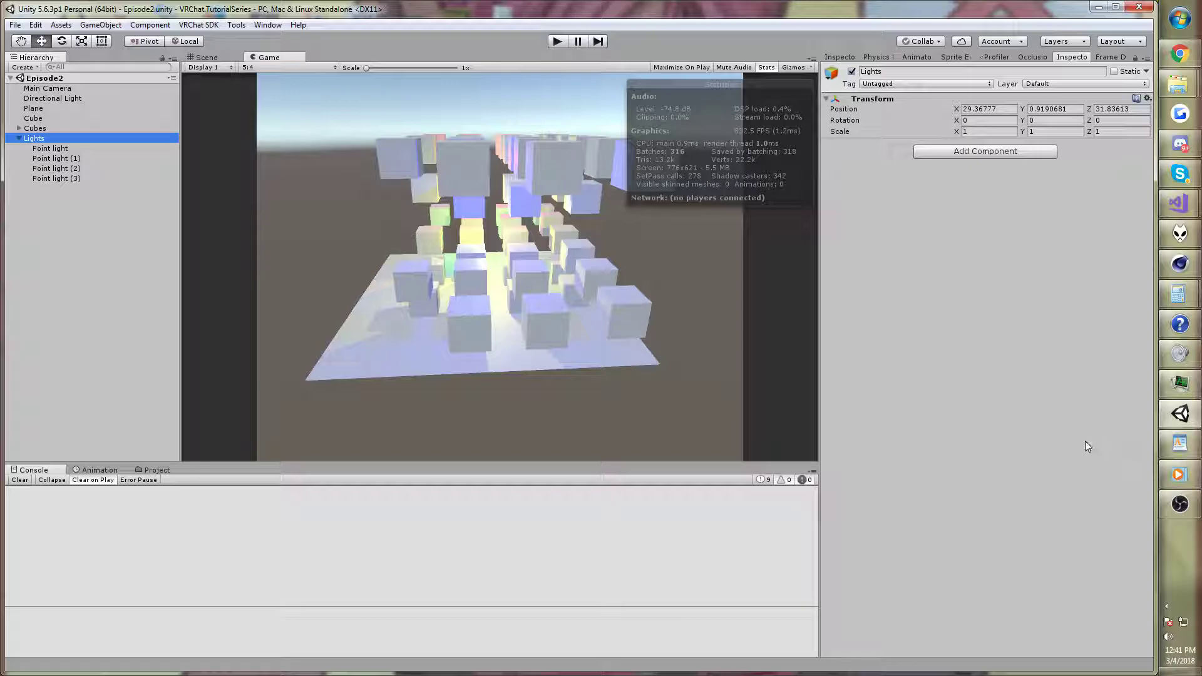
{"action": "left_click", "coordinate": [766, 67]}
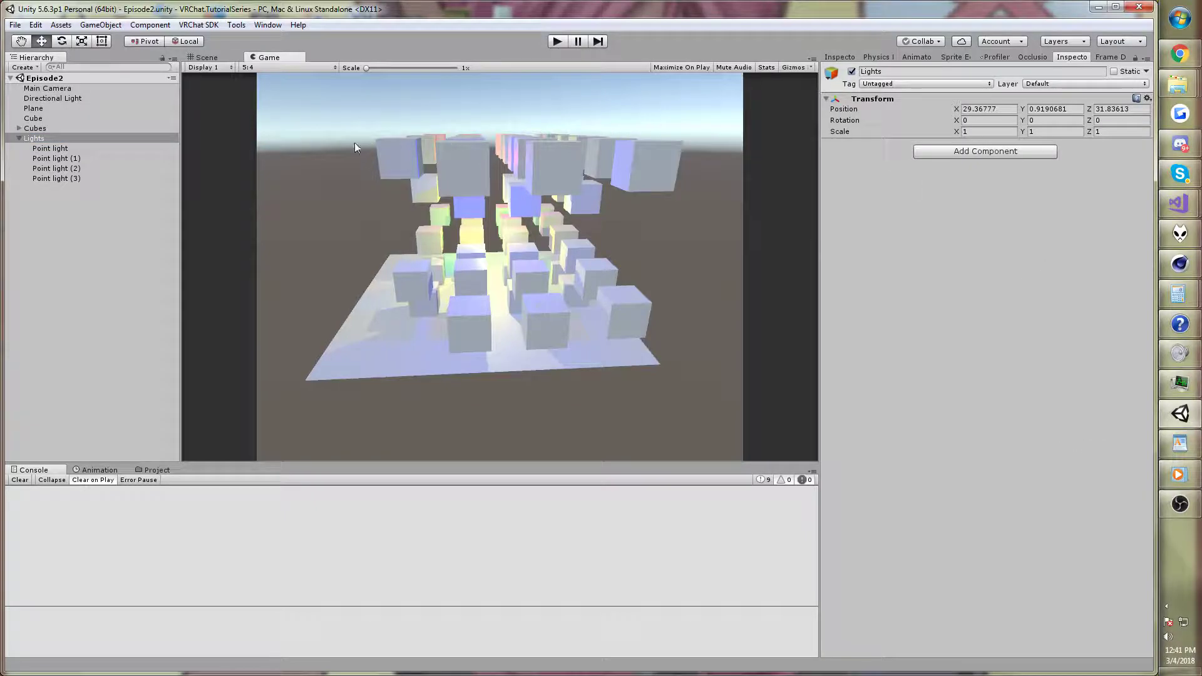
{"action": "left_click", "coordinate": [201, 57]}
{"action": "left_click", "coordinate": [591, 240]}
{"action": "right_click_drag", "start_coordinate": [592, 241], "coordinate": [574, 195]}
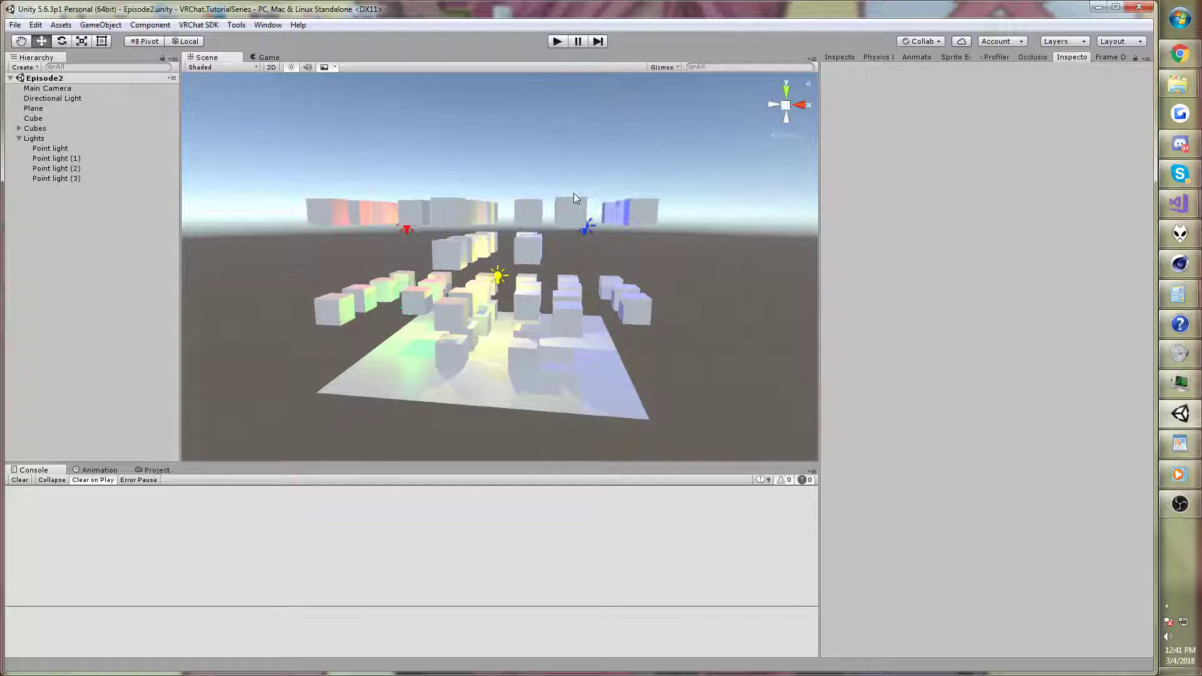
- Show the Game view with Stats on and select Point light through Point light (3)
{"action": "left_click", "coordinate": [255, 56]}
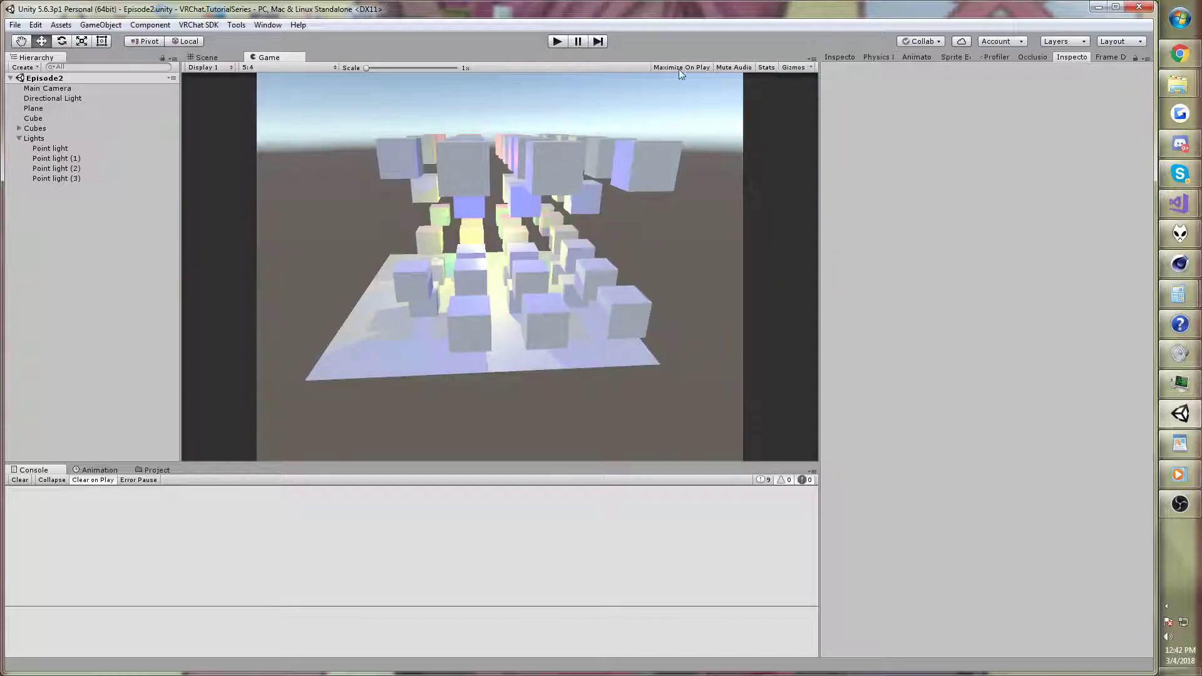
{"action": "left_click", "coordinate": [766, 67]}
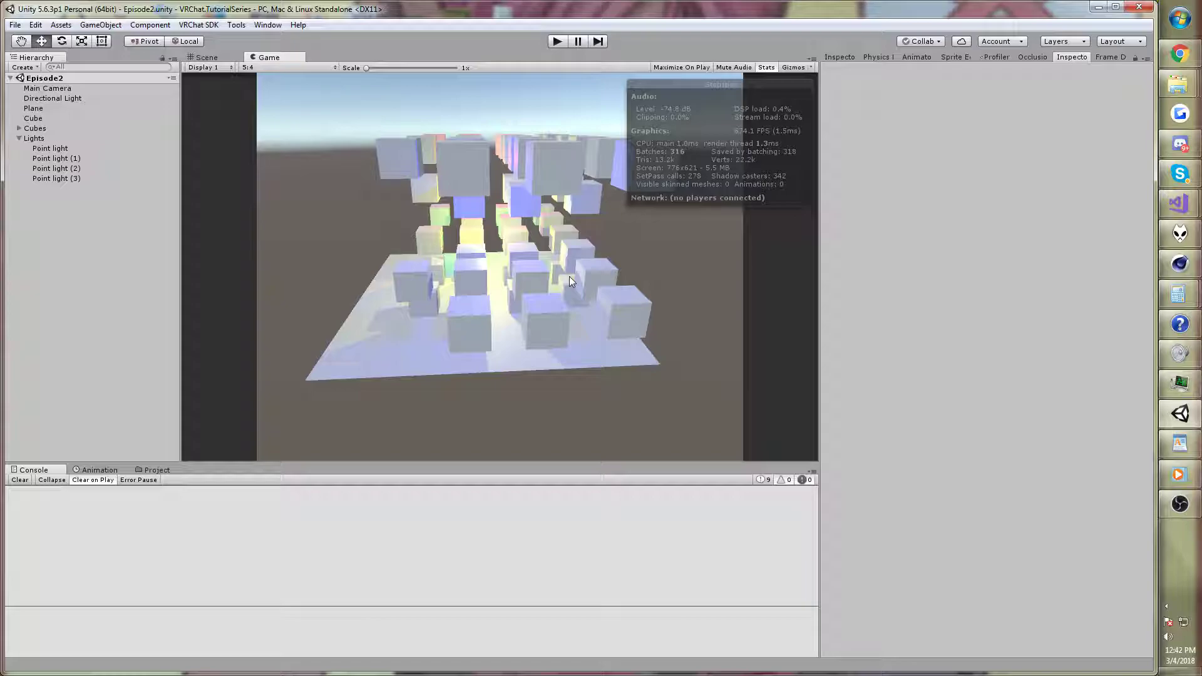
{"action": "left_click", "coordinate": [59, 149]}
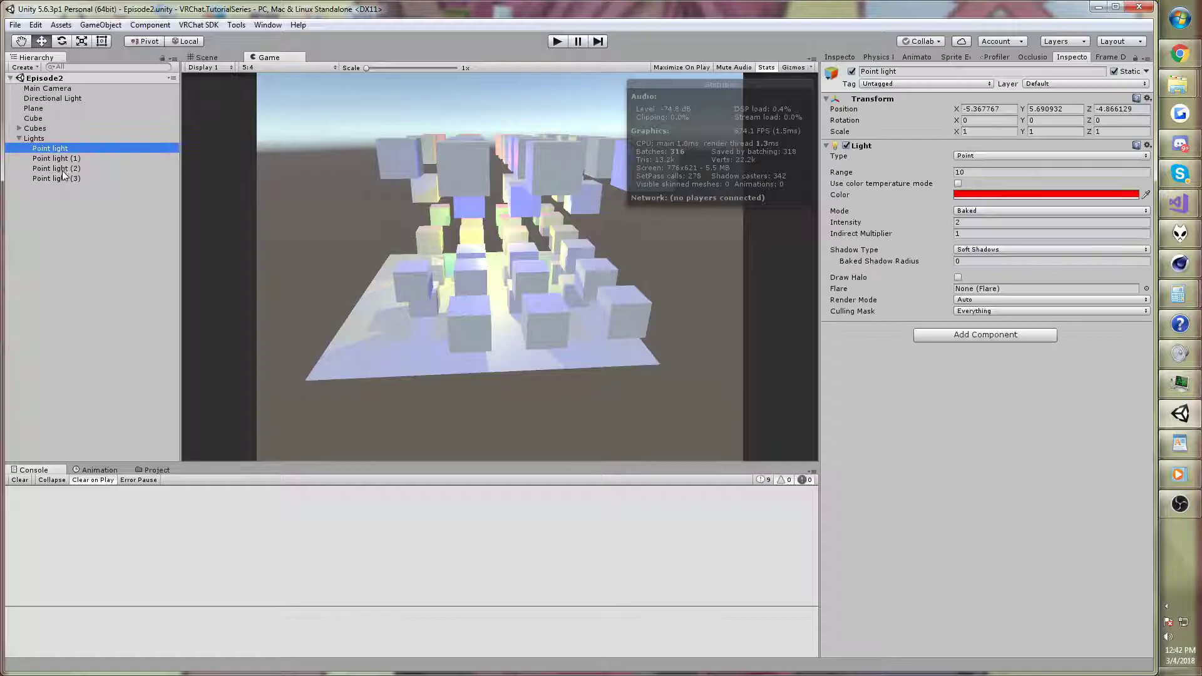
{"action": "left_click", "coordinate": [61, 179], "text": "shift"}
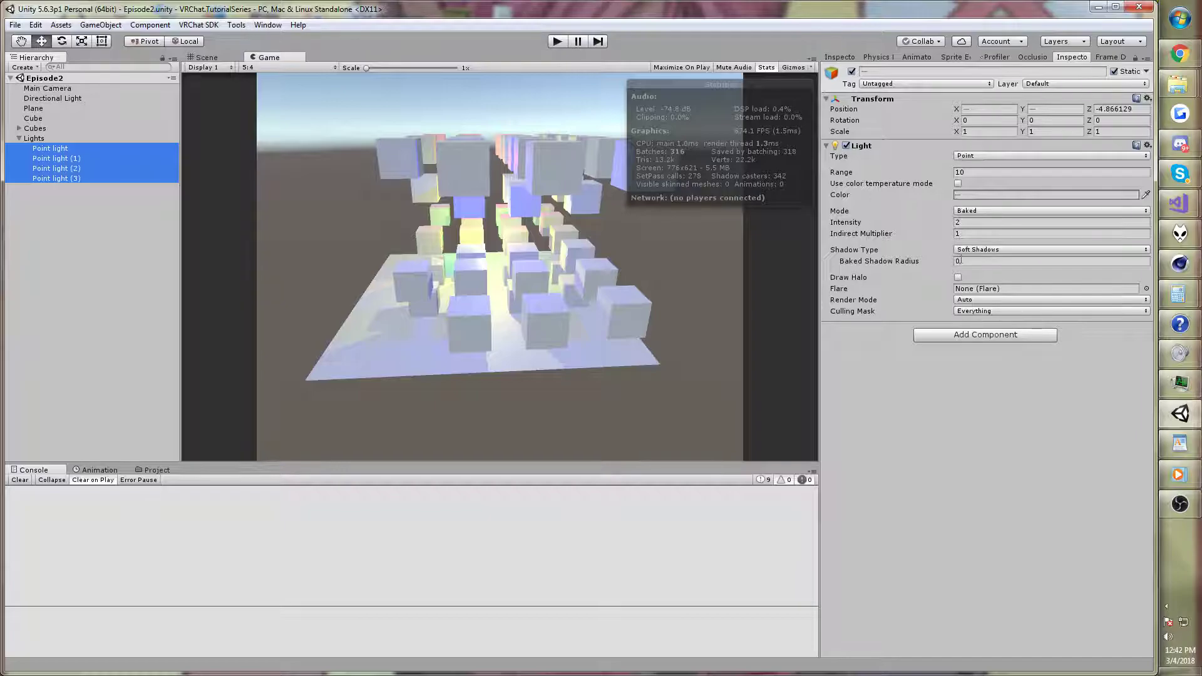
- Set the four point lights to No Shadows, then disable and re-enable them to compare
{"action": "left_click", "coordinate": [738, 204]}
{"action": "left_click", "coordinate": [967, 248]}
{"action": "left_click", "coordinate": [976, 258]}
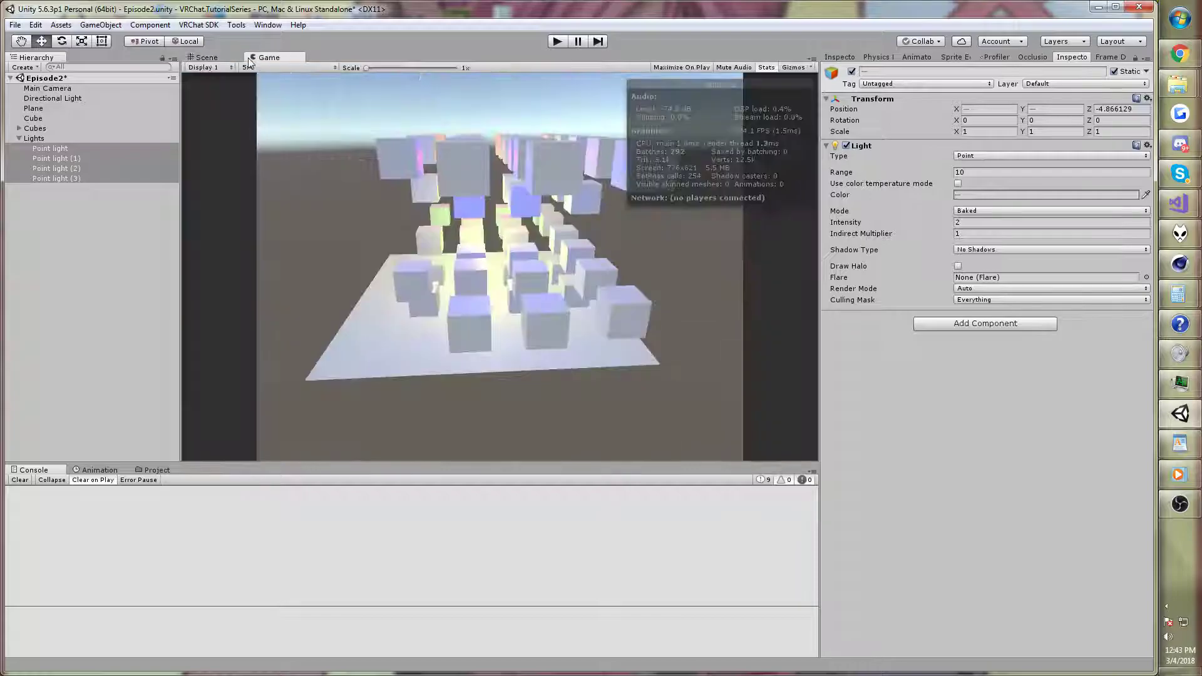
{"action": "left_click", "coordinate": [852, 72]}
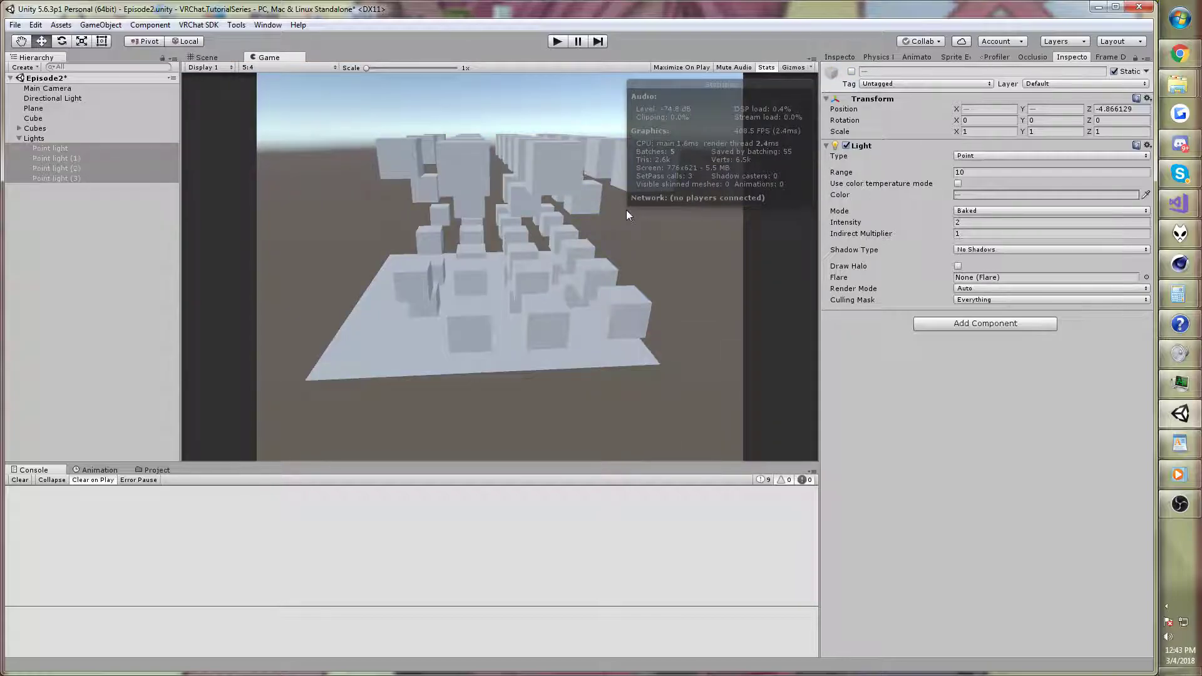
{"action": "left_click", "coordinate": [852, 71]}
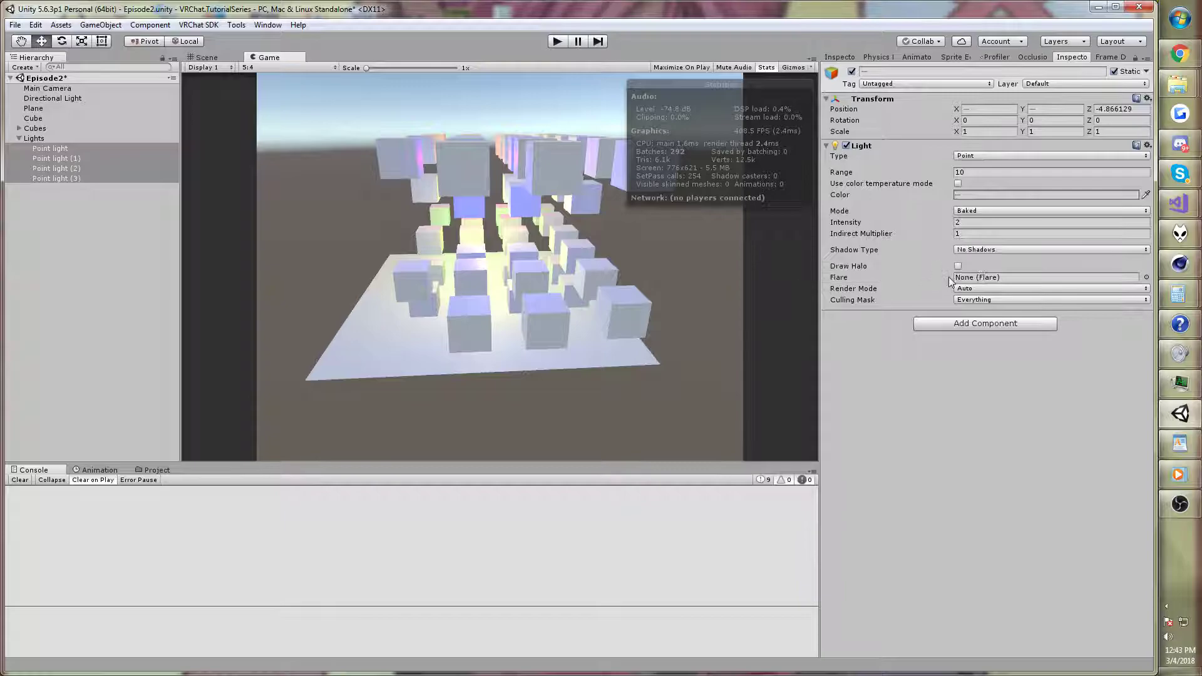
- Reselect all four point lights and set their Render Mode to Not Important
{"action": "left_click", "coordinate": [69, 147]}
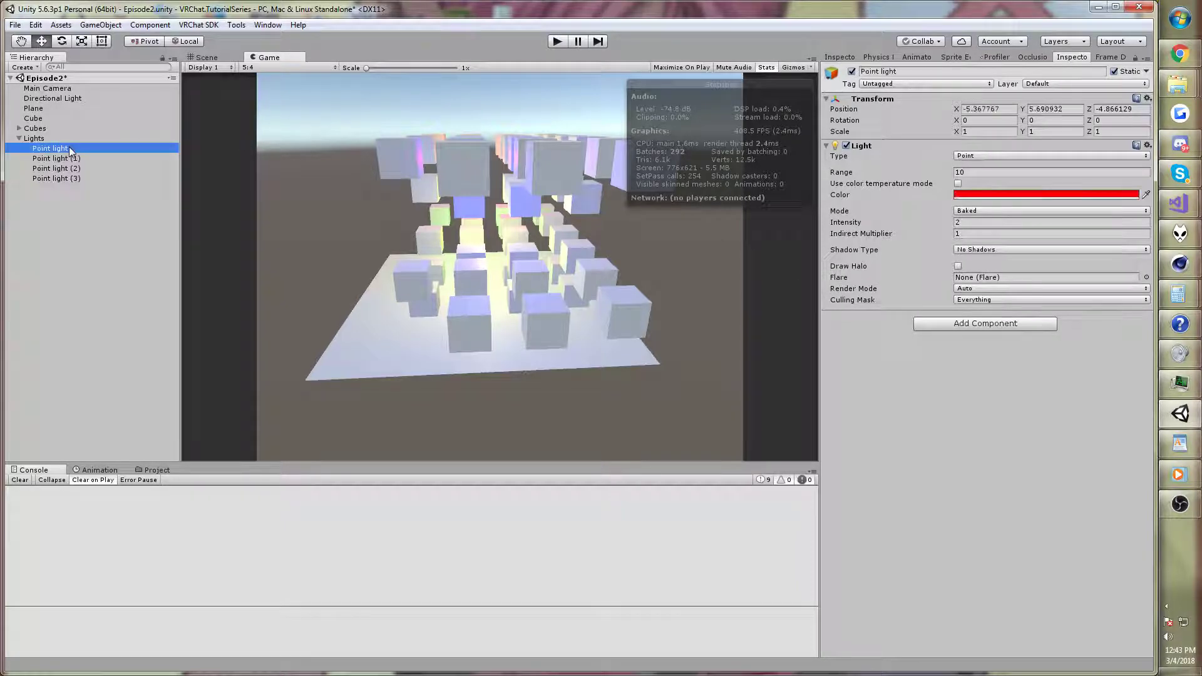
{"action": "left_click", "coordinate": [69, 176], "text": "shift"}
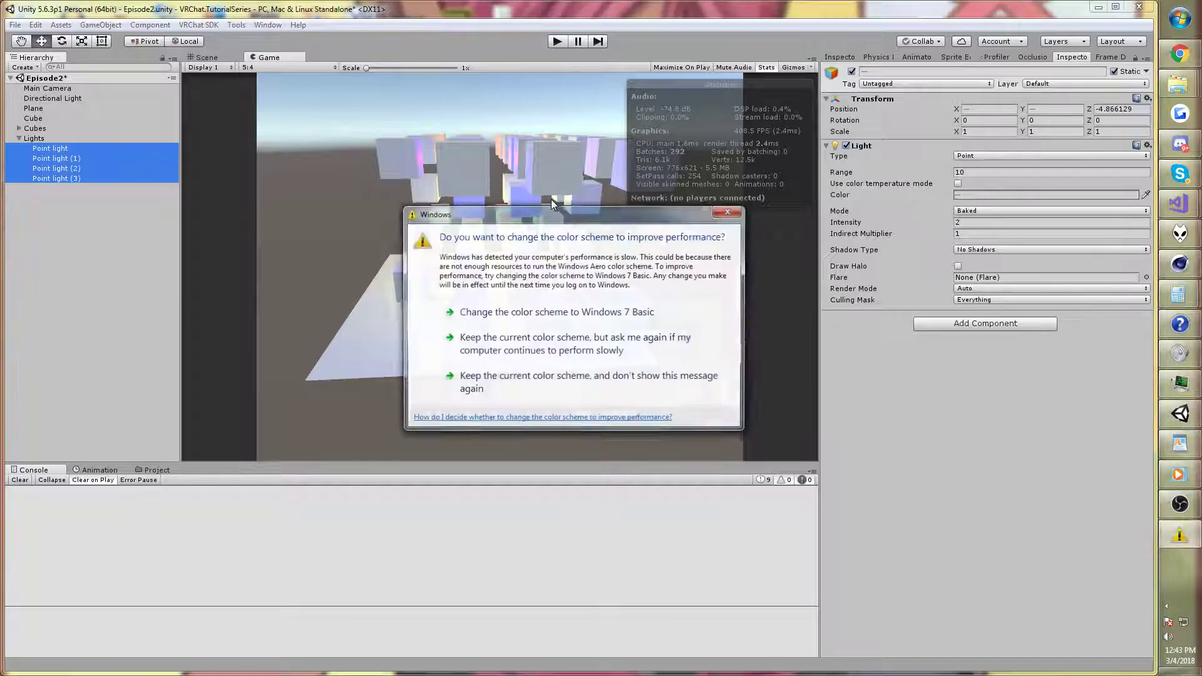
{"action": "left_click", "coordinate": [717, 207]}
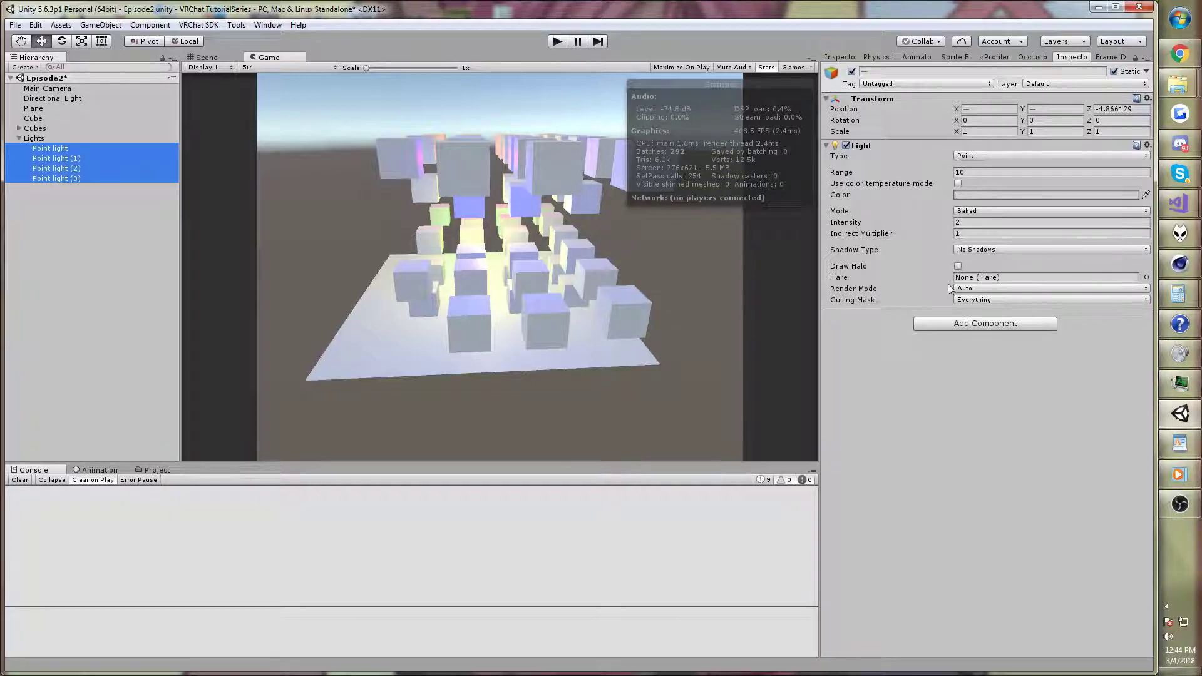
{"action": "left_click", "coordinate": [88, 148]}
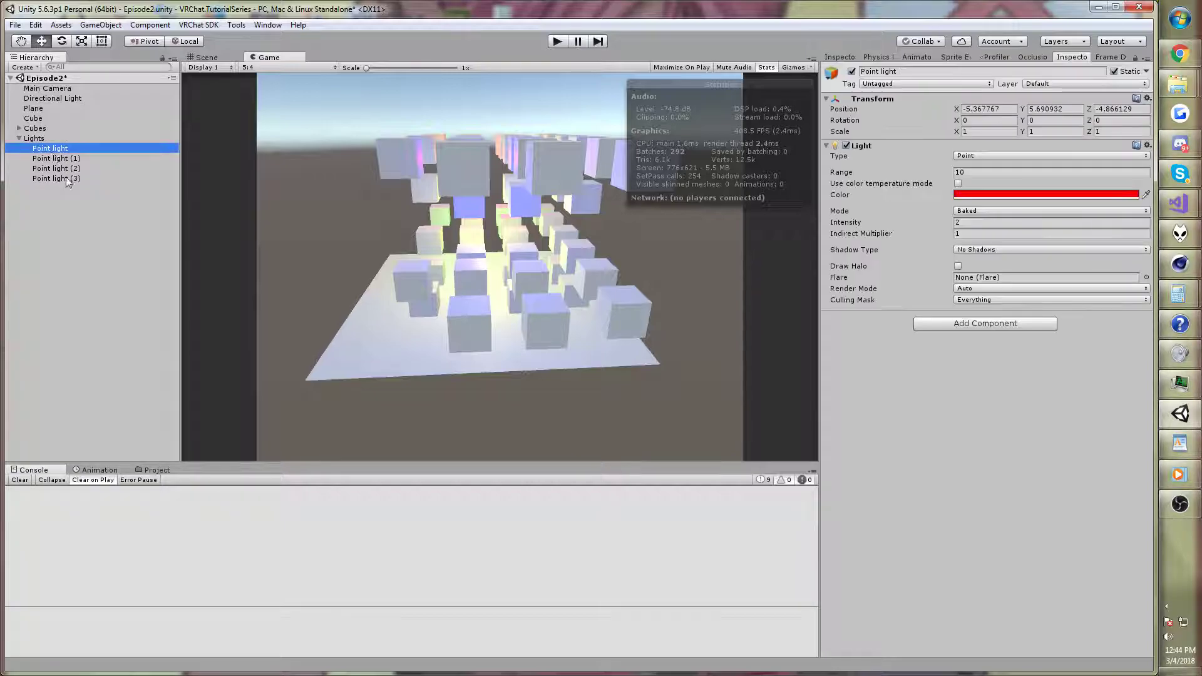
{"action": "left_click", "coordinate": [69, 179], "text": "shift"}
{"action": "left_click", "coordinate": [970, 288]}
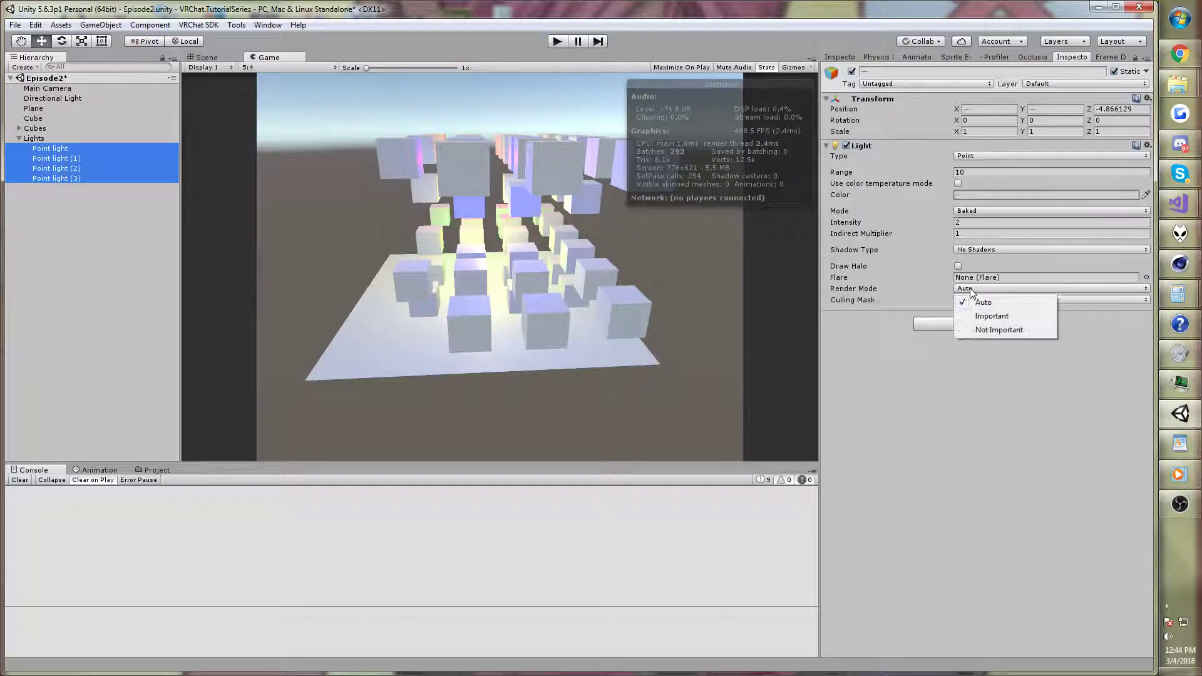
{"action": "left_click", "coordinate": [1012, 331]}
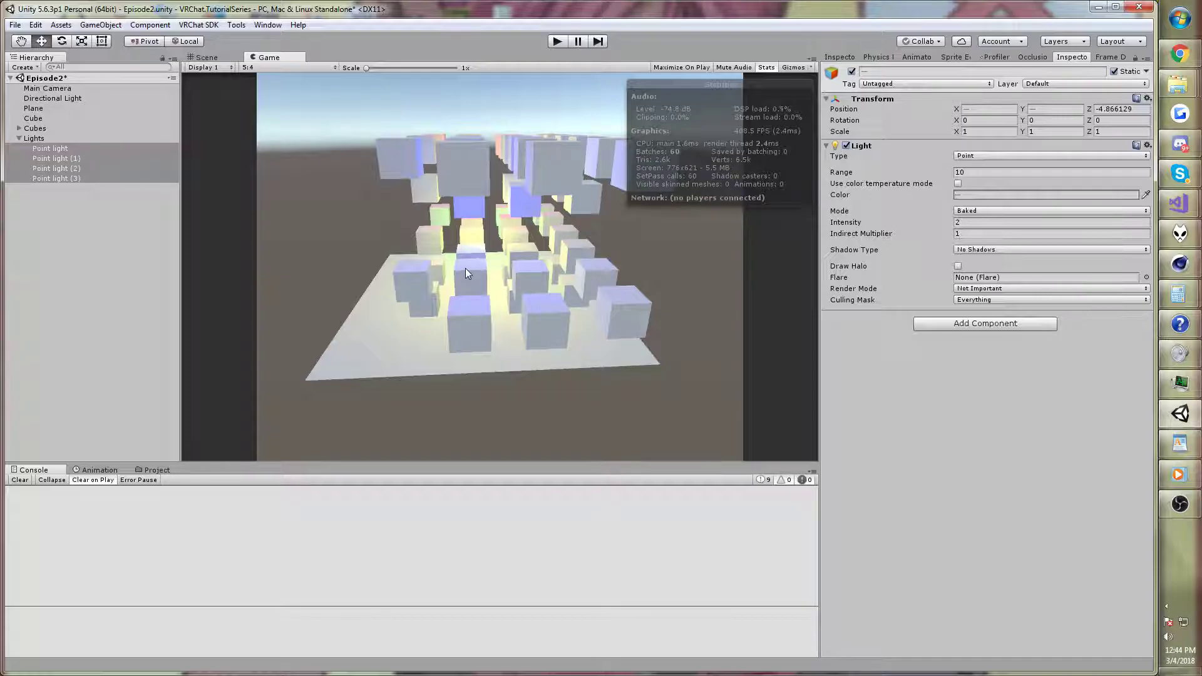
- Preview the game briefly, then bring up the Lighting settings from Window > Lighting
{"action": "left_click", "coordinate": [556, 42]}
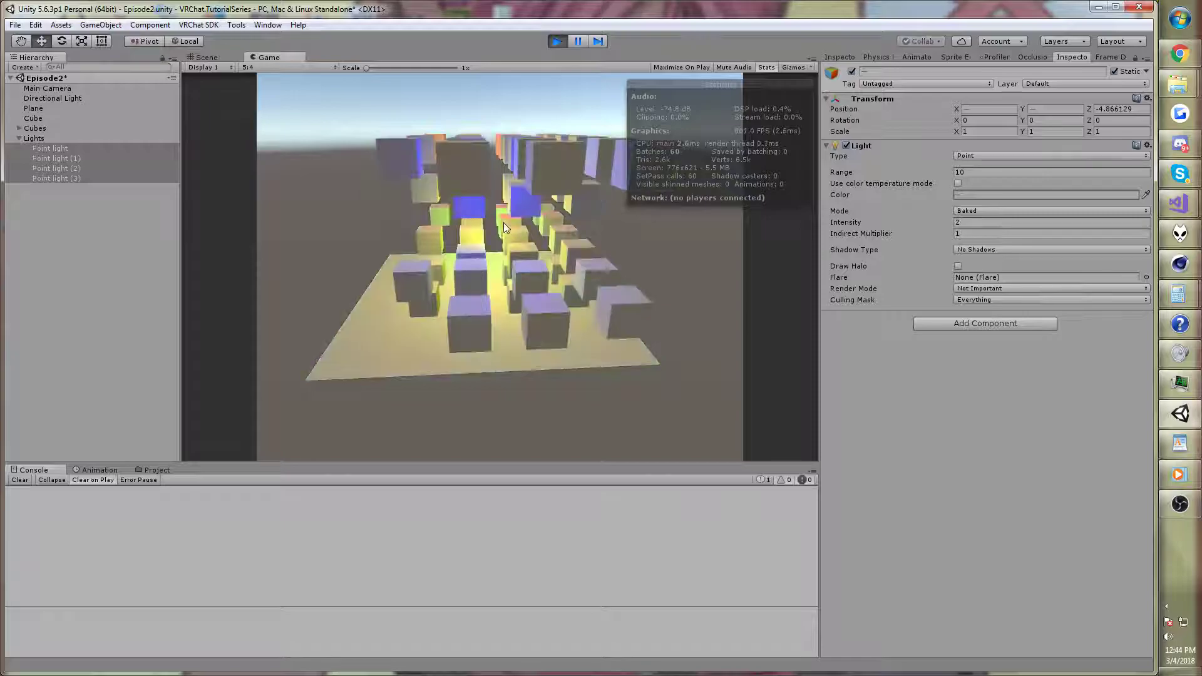
{"action": "left_click", "coordinate": [557, 42]}
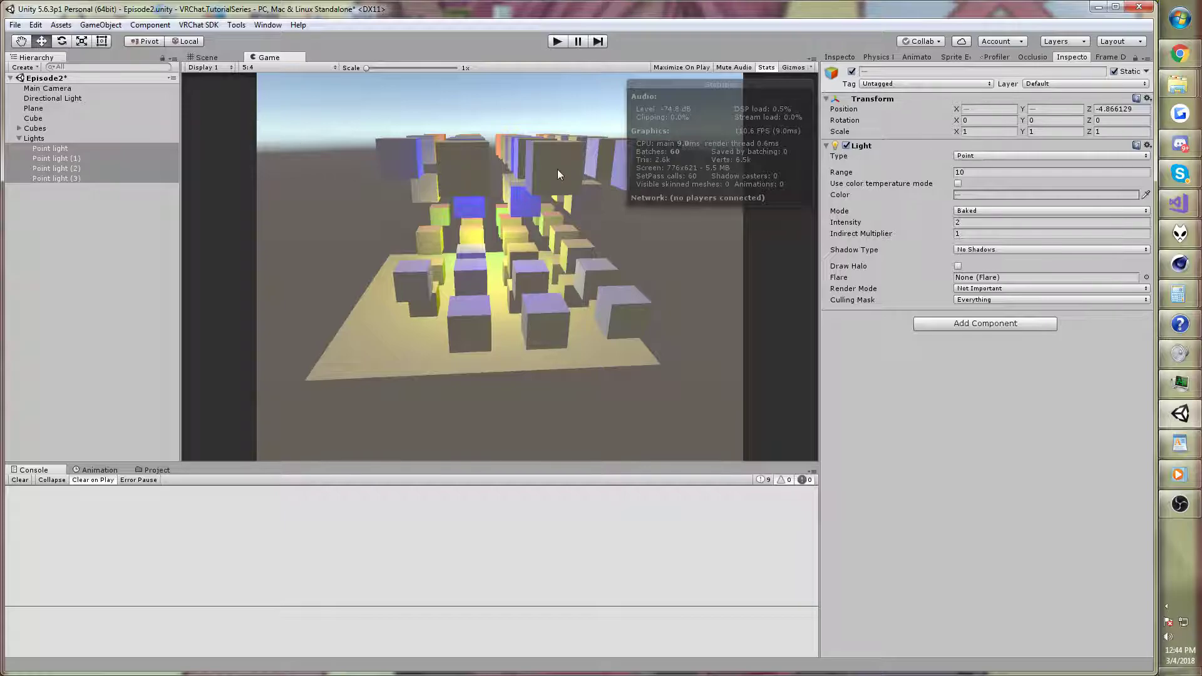
{"action": "left_click", "coordinate": [258, 28]}
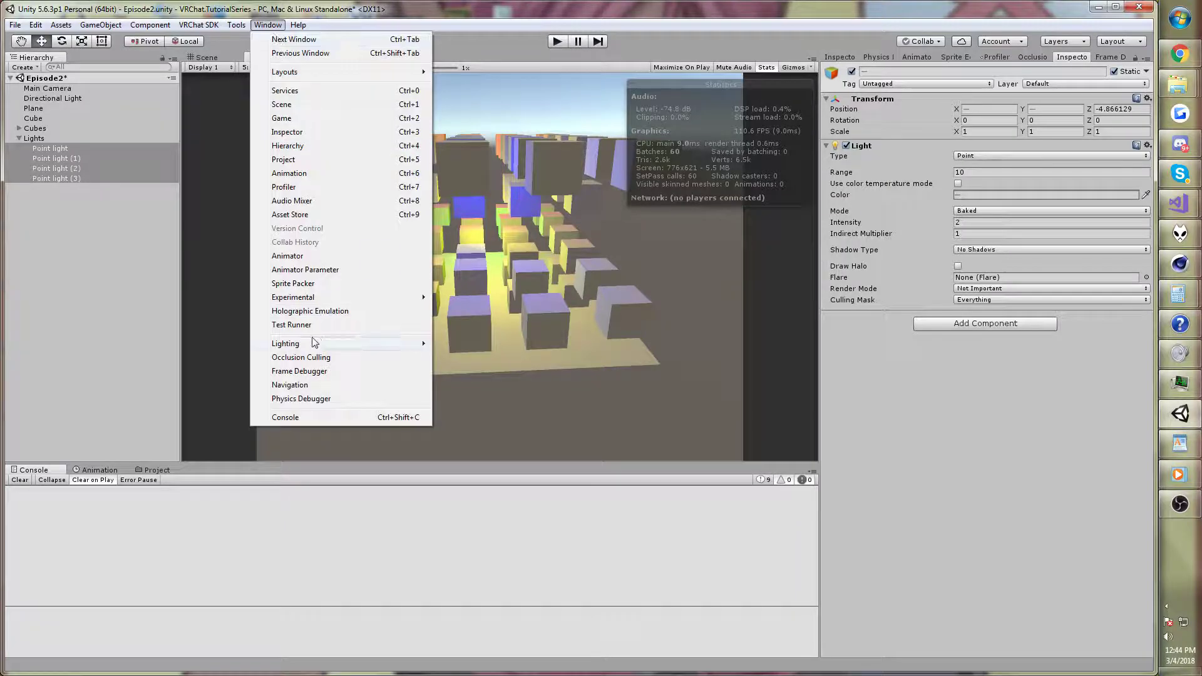
{"action": "mouse_move", "coordinate": [314, 343]}
{"action": "left_click", "coordinate": [471, 344]}
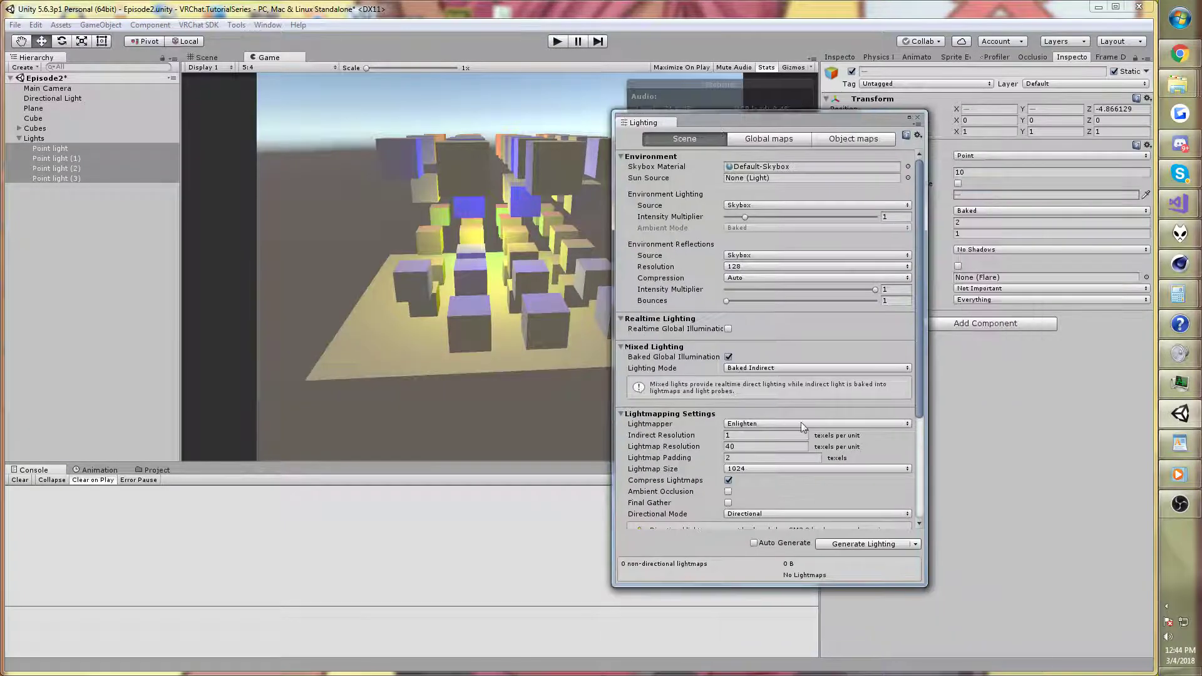
- Disable Baked Global Illumination, generate lighting, and stop Play mode
{"action": "left_click", "coordinate": [728, 357]}
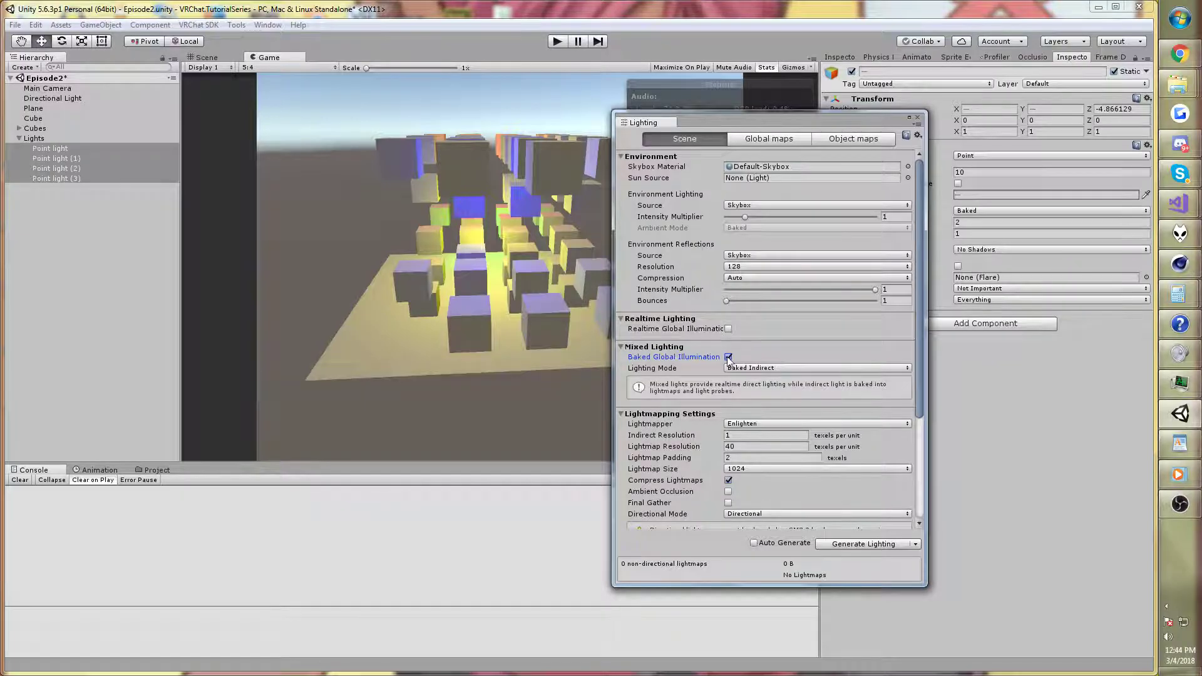
{"action": "left_click", "coordinate": [844, 543]}
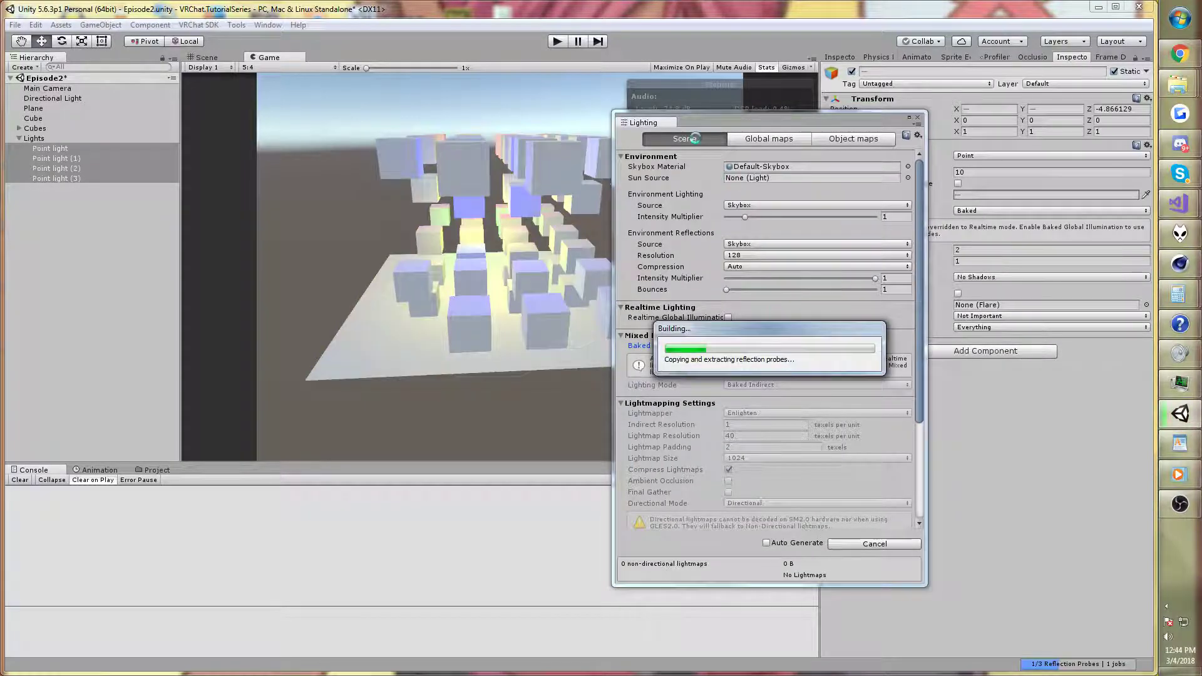
{"action": "left_click_drag", "start_coordinate": [697, 118], "coordinate": [828, 386]}
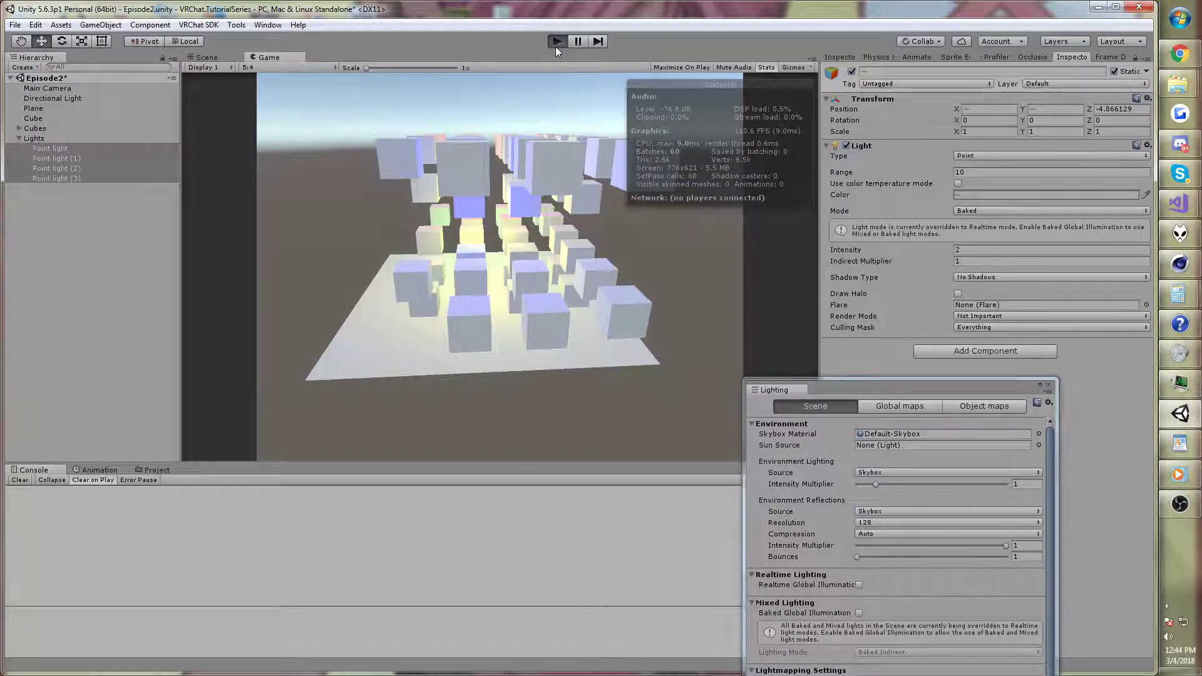
{"action": "left_click", "coordinate": [556, 42]}
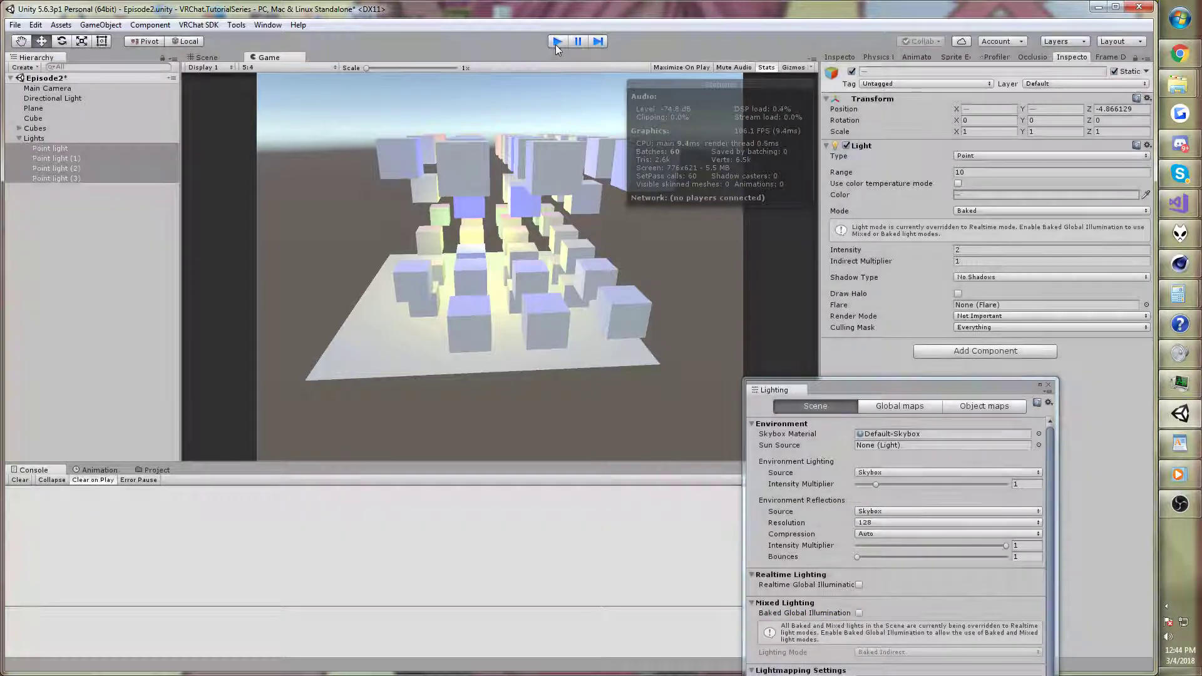
{"action": "left_click_drag", "start_coordinate": [838, 386], "coordinate": [726, 416]}
- Set the point lights' Render Mode to Important and Shadow Type to Soft Shadows
{"action": "left_click", "coordinate": [993, 317]}
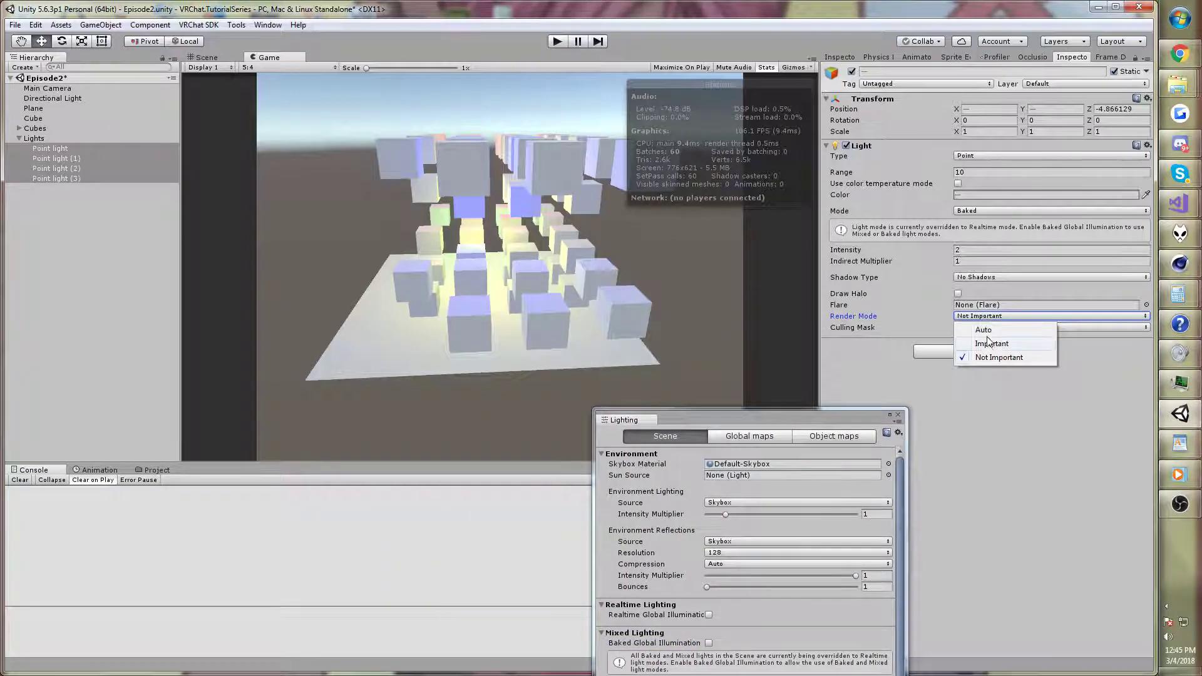
{"action": "left_click", "coordinate": [991, 344]}
{"action": "left_click", "coordinate": [1002, 277]}
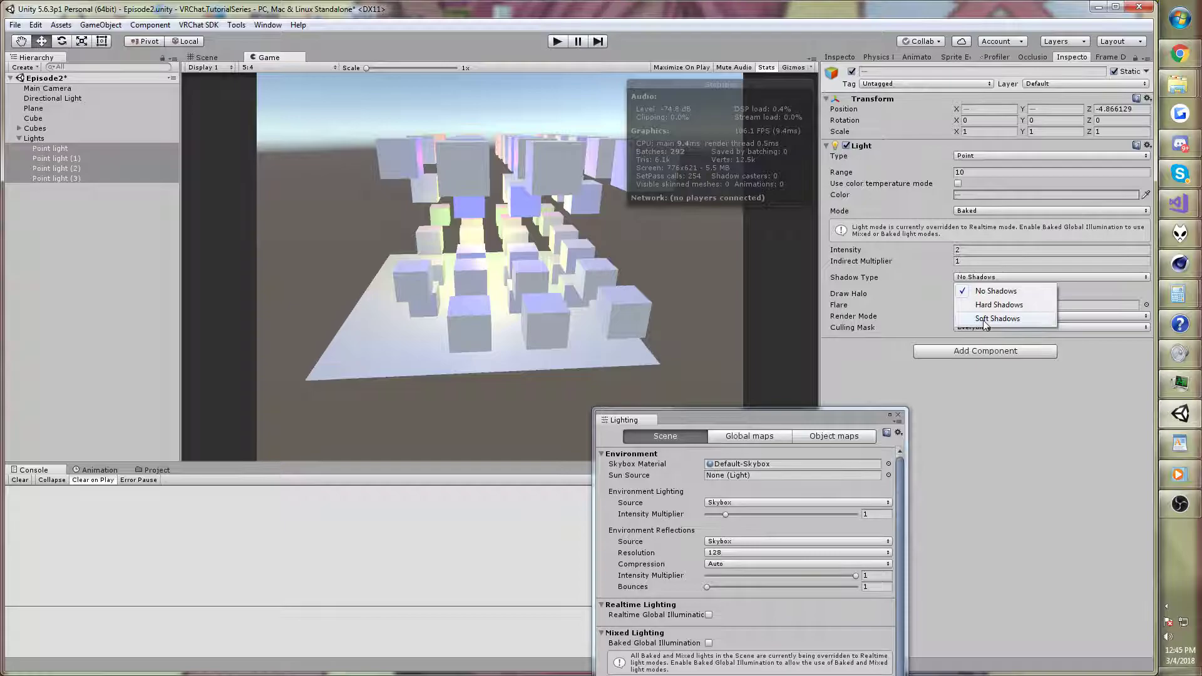
{"action": "left_click", "coordinate": [995, 319]}
- Re-enable Baked Global Illumination, bake the lightmaps, and return to the Scene view
{"action": "left_click_drag", "start_coordinate": [669, 422], "coordinate": [684, 126]}
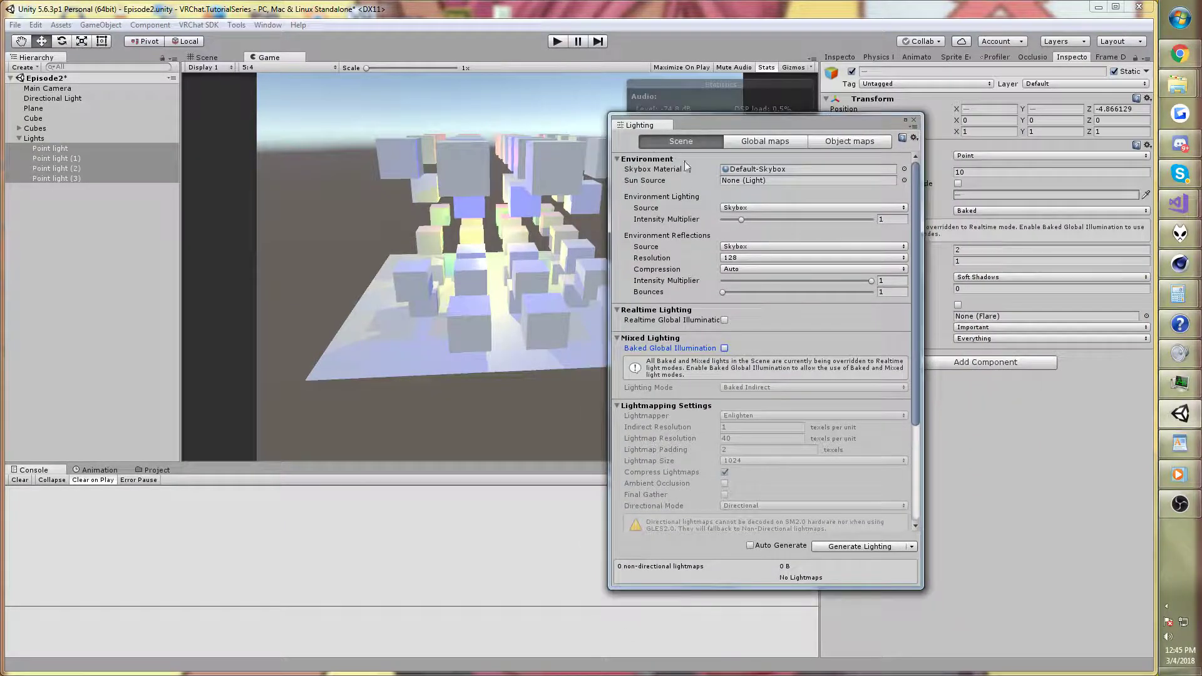
{"action": "left_click", "coordinate": [725, 359]}
{"action": "left_click", "coordinate": [859, 546]}
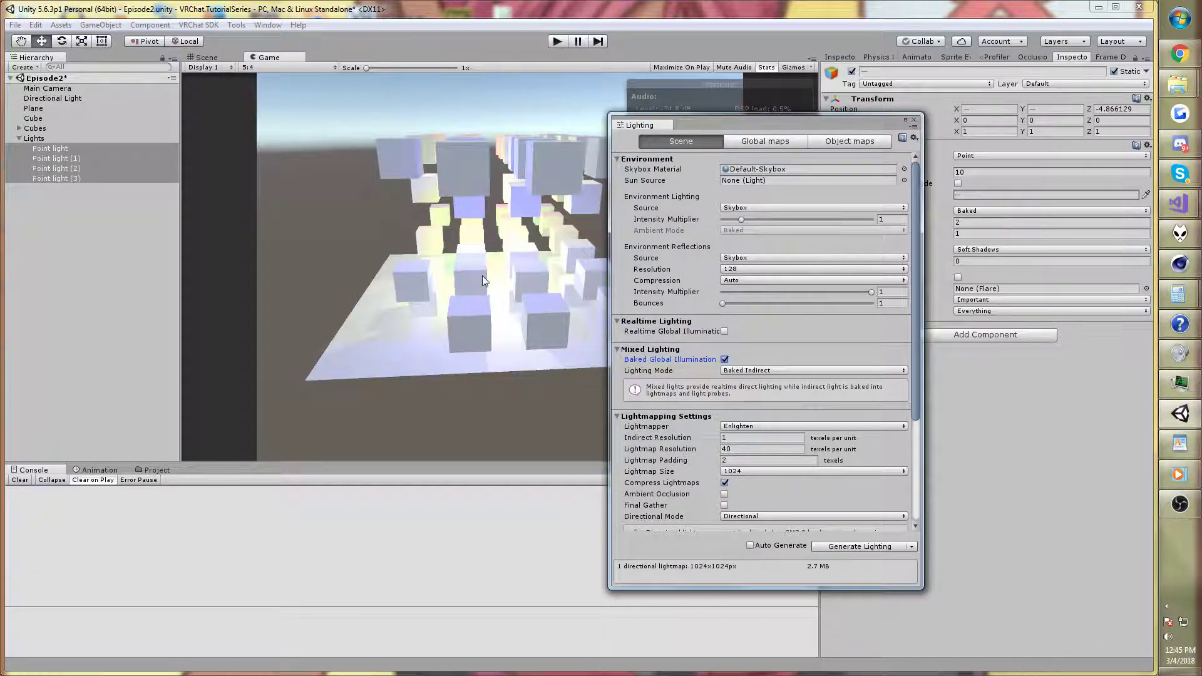
{"action": "left_click_drag", "start_coordinate": [689, 125], "coordinate": [792, 434]}
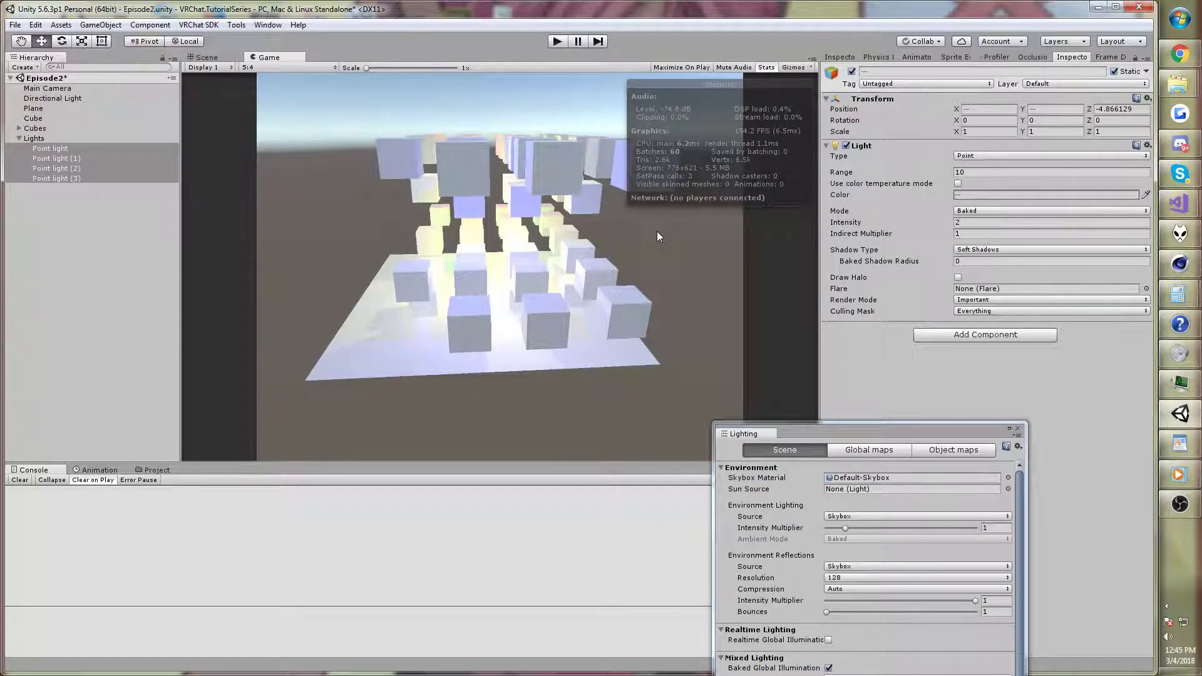
{"action": "left_click", "coordinate": [207, 57]}
{"action": "left_click", "coordinate": [550, 168]}
{"action": "key", "text": "w"}
{"action": "right_click_drag", "start_coordinate": [550, 168], "coordinate": [578, 202]}
{"action": "key", "text": "s"}
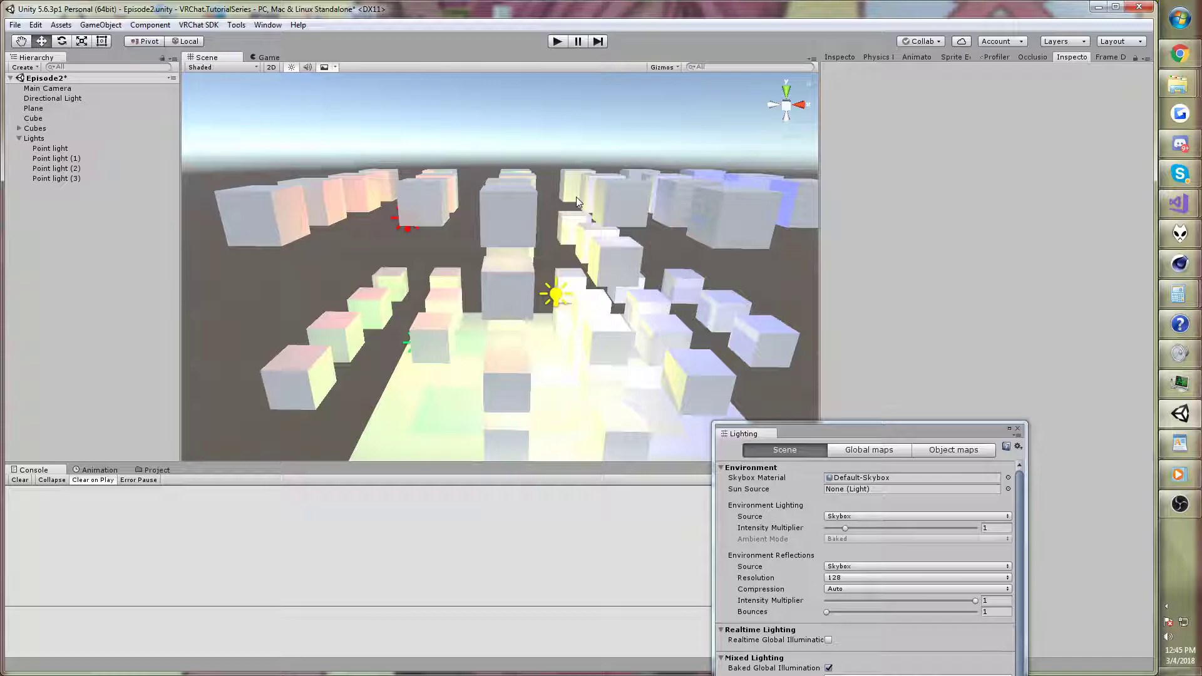
{"action": "left_click_drag", "start_coordinate": [866, 432], "coordinate": [750, 283]}
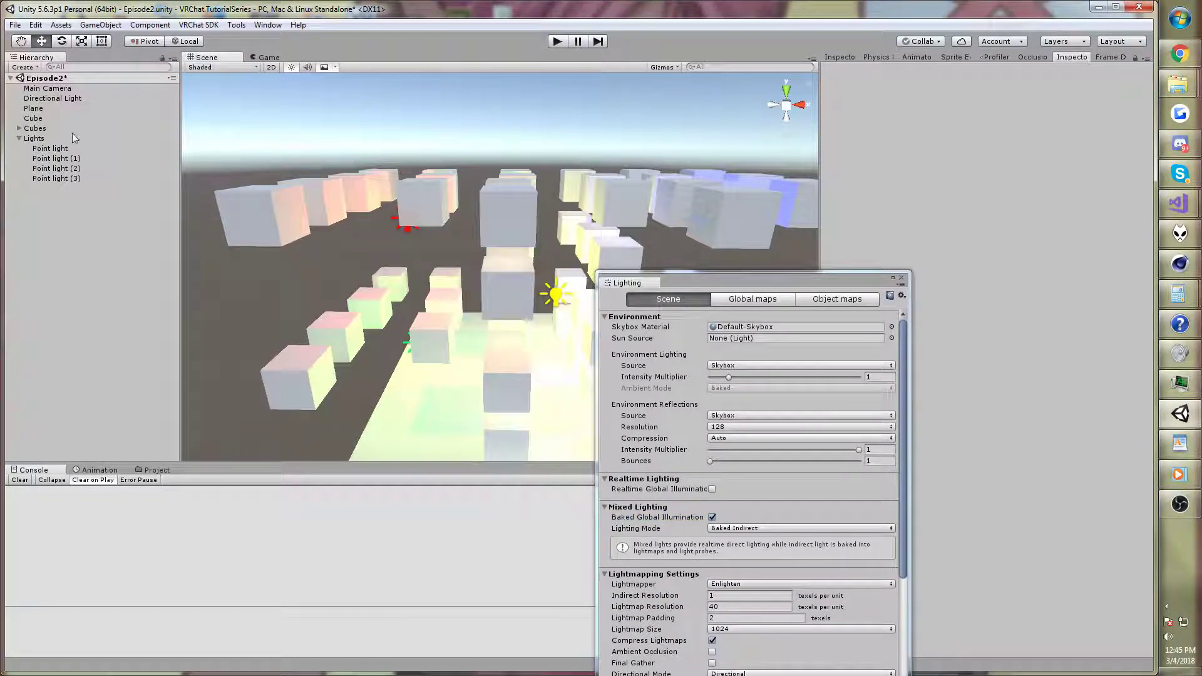
{"action": "left_click", "coordinate": [51, 149]}
{"action": "left_click", "coordinate": [62, 179], "text": "shift"}
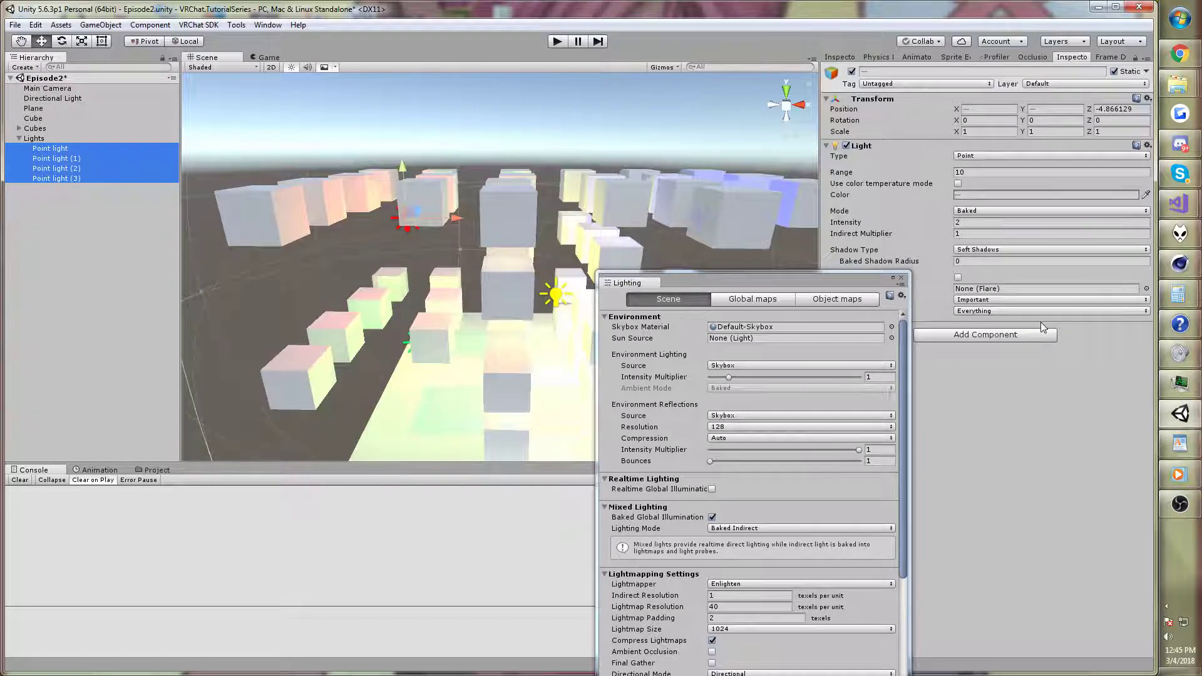
{"action": "left_click", "coordinate": [986, 300]}
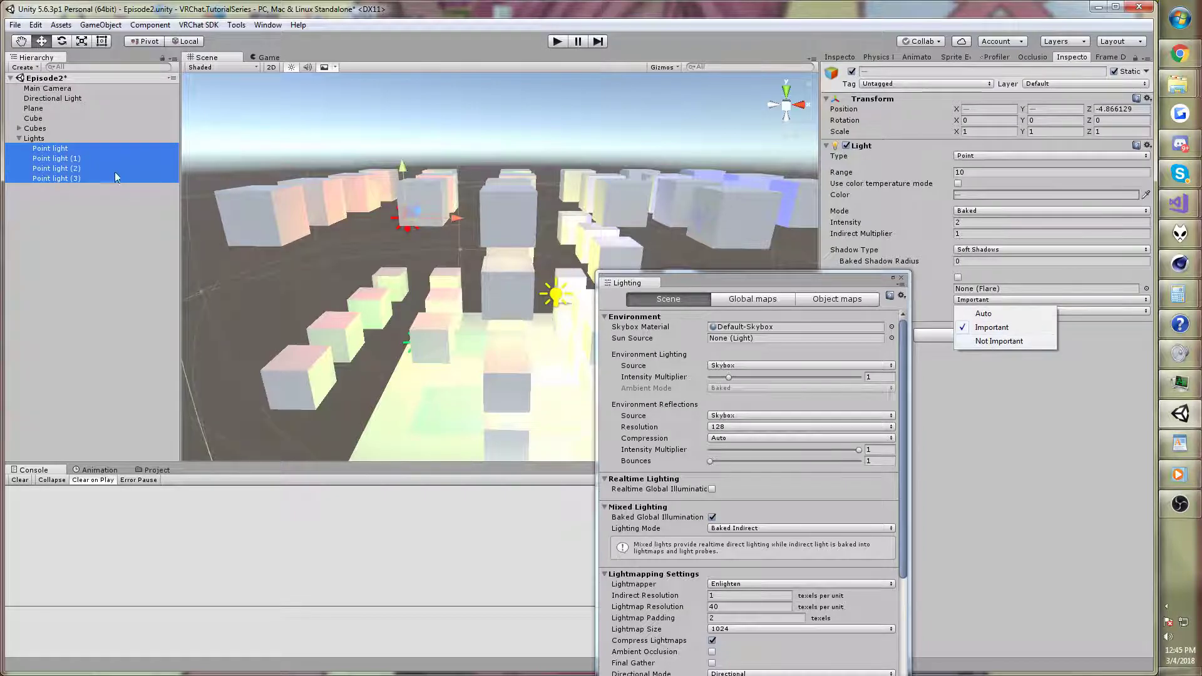
{"action": "left_click", "coordinate": [64, 151]}
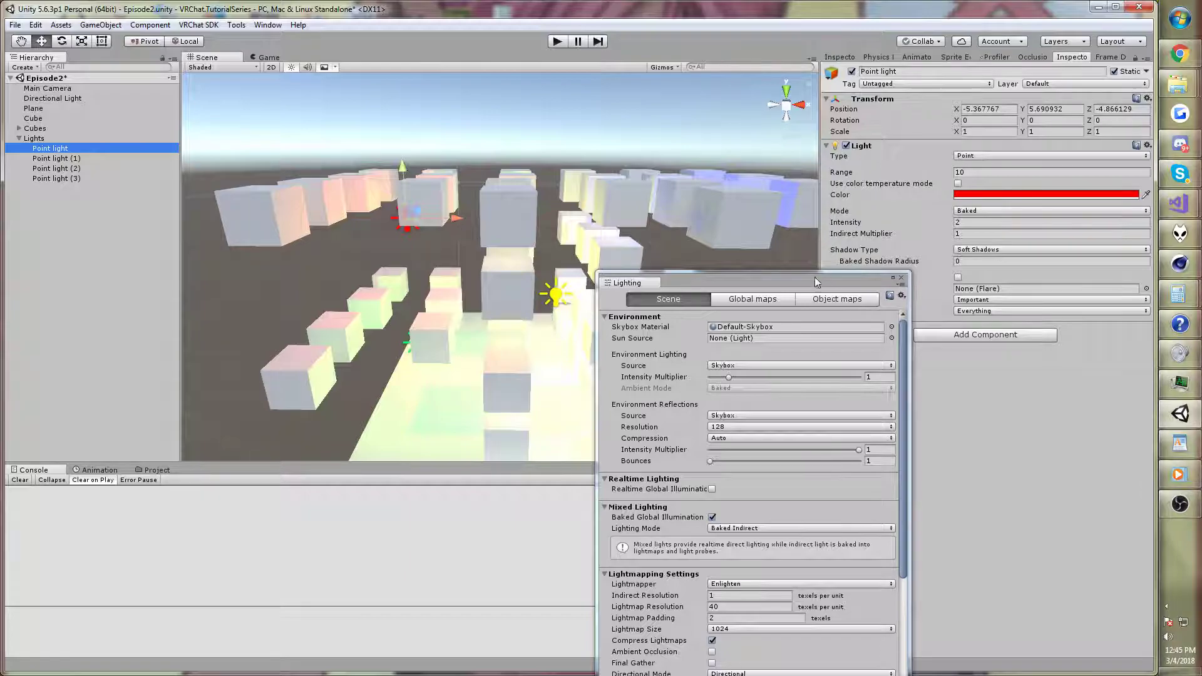
{"action": "left_click_drag", "start_coordinate": [814, 277], "coordinate": [985, 526]}
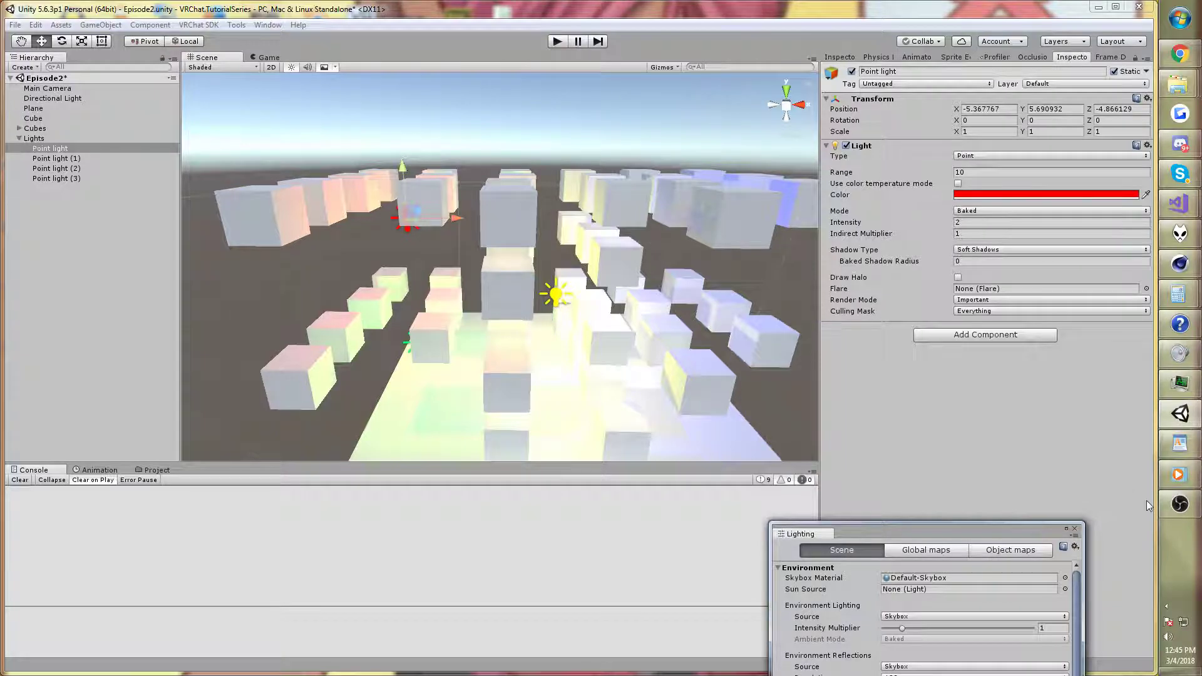
{"action": "mouse_move", "coordinate": [1179, 504]}
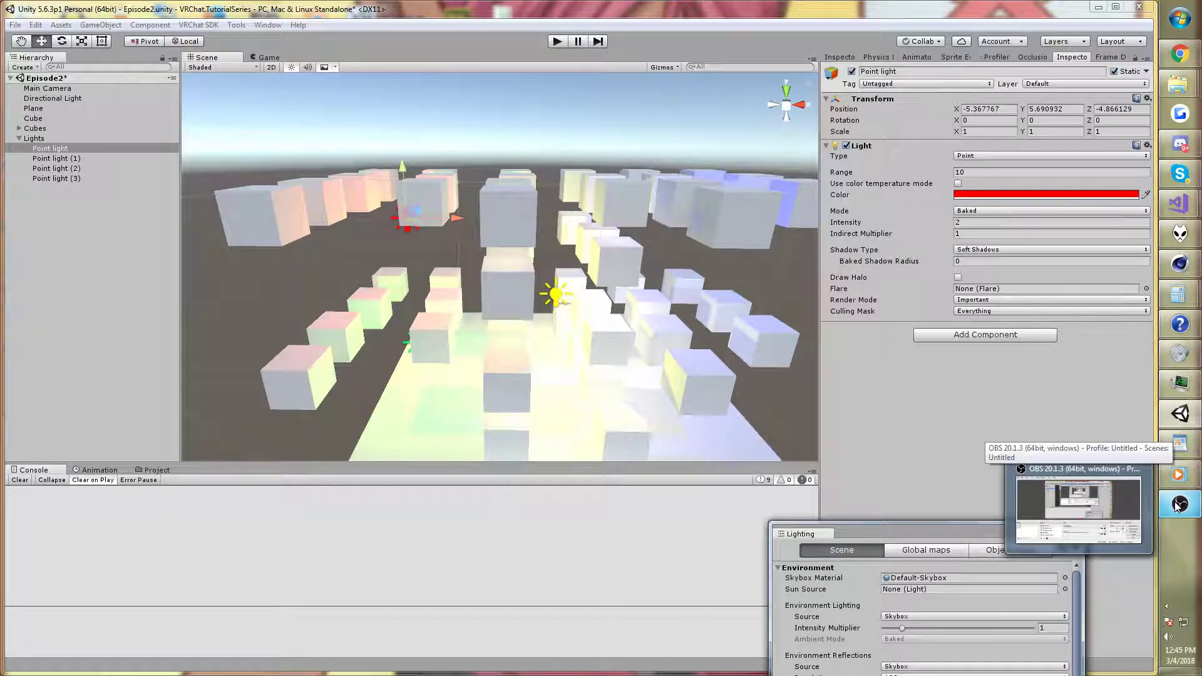